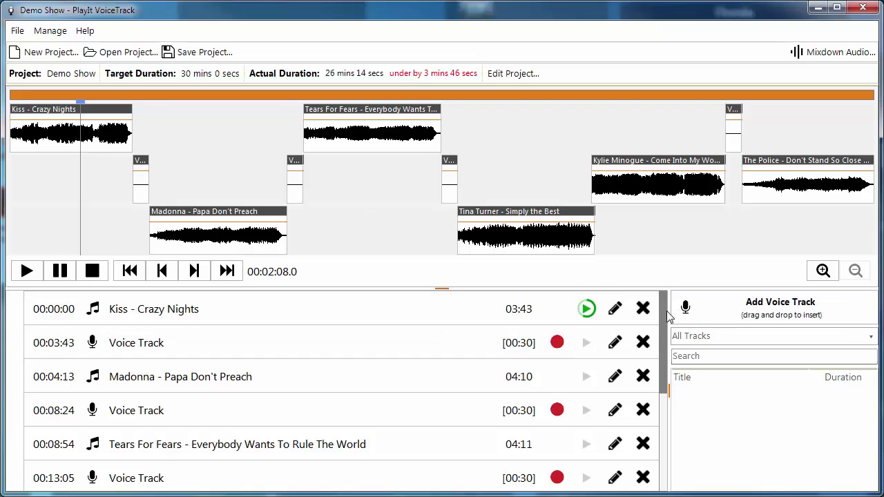
# Step: Add a voice track after The Police - Don't Stand So Close To Me and set its placeholder duration to 30 seconds
pyautogui.scroll(-5, 668, 316)
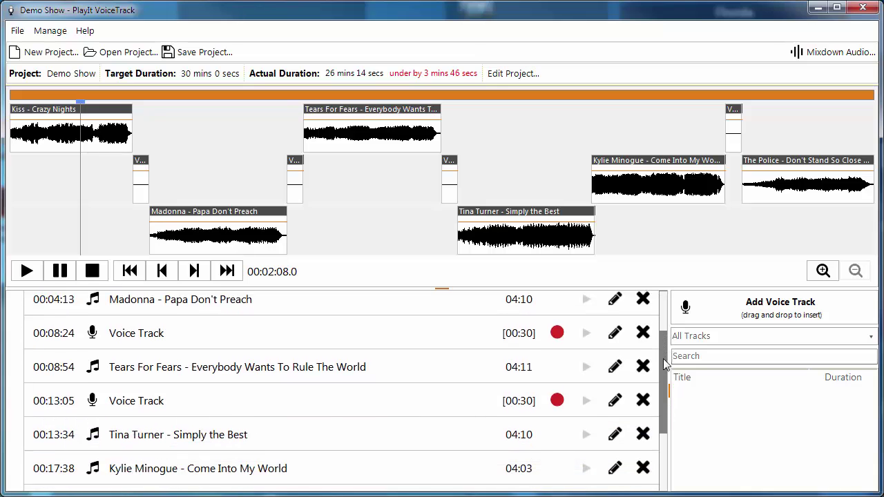
pyautogui.scroll(-1, 442, 390)
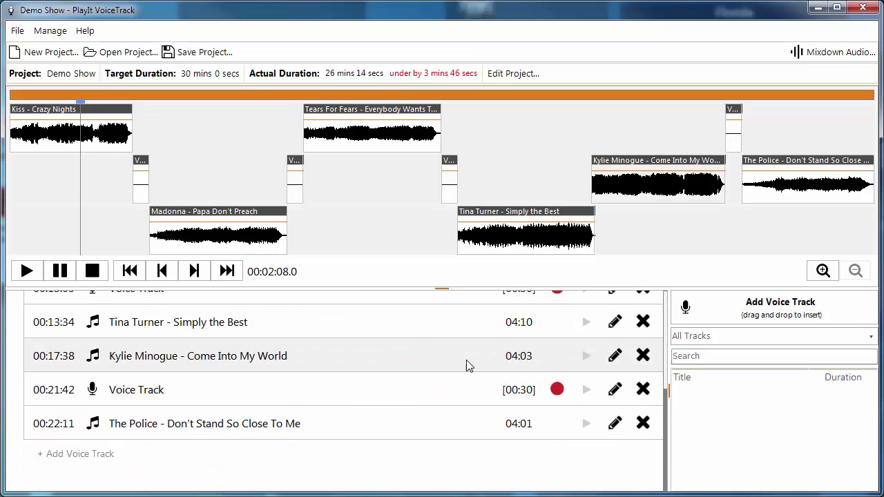
pyautogui.moveTo(732, 302); pyautogui.dragTo(397, 447)
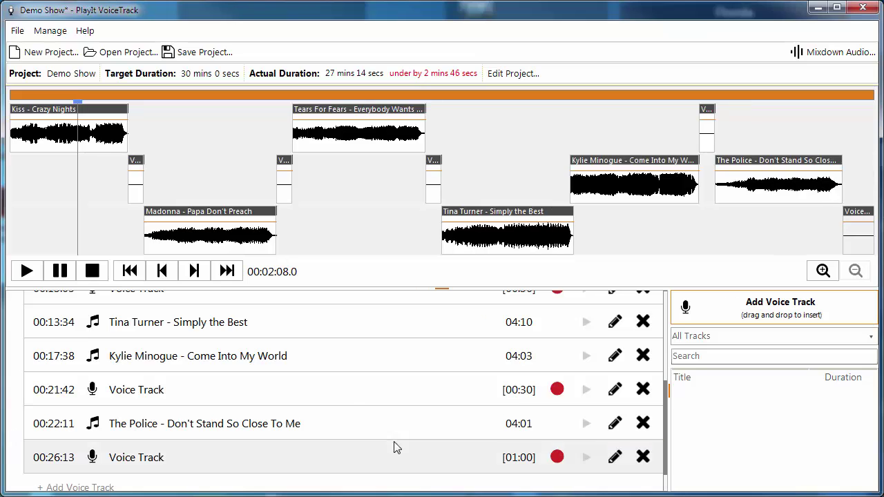
pyautogui.click(515, 461)
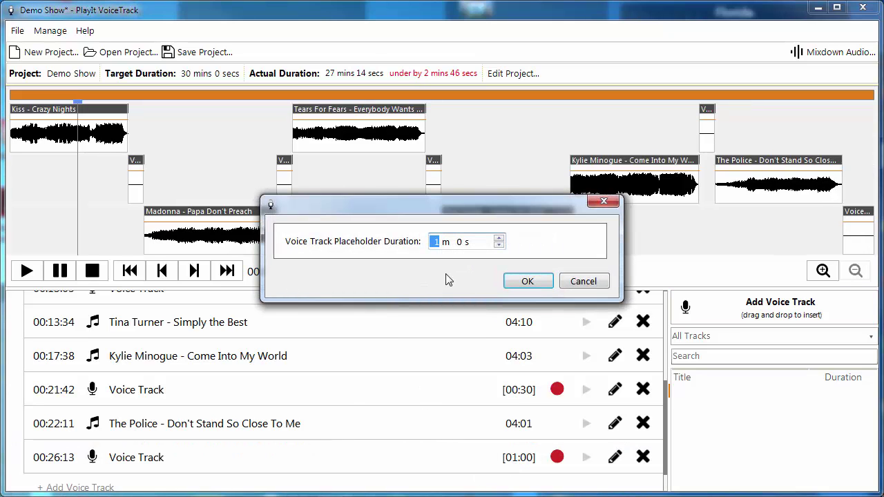
pyautogui.press('Right')
pyautogui.write('30')
pyautogui.click(527, 281)
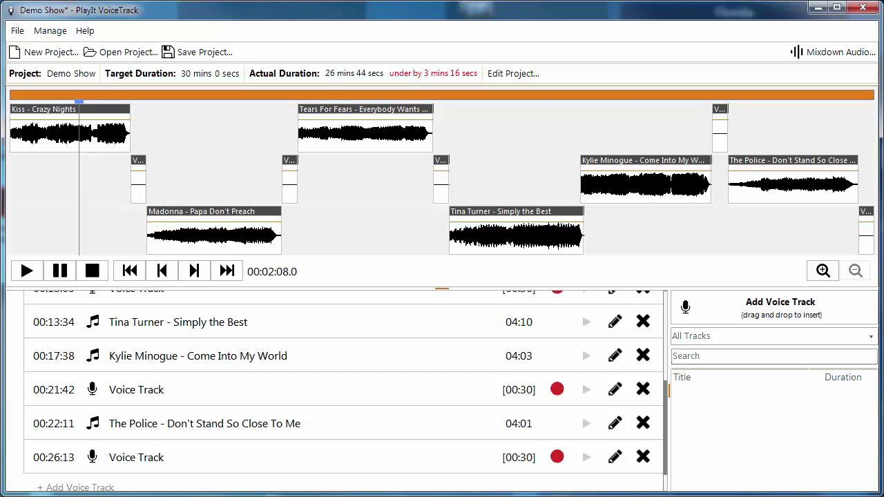
# Step: Add the song Bill Withers - Lovely Day (Sunshine Mix '88) after the last voice track in the show
pyautogui.moveTo(685, 307); pyautogui.dragTo(230, 482)
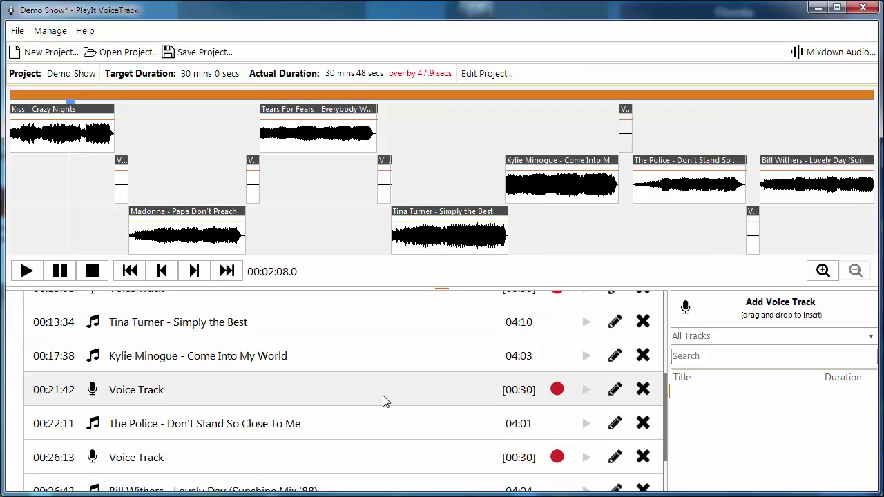
pyautogui.scroll(-1, 385, 401)
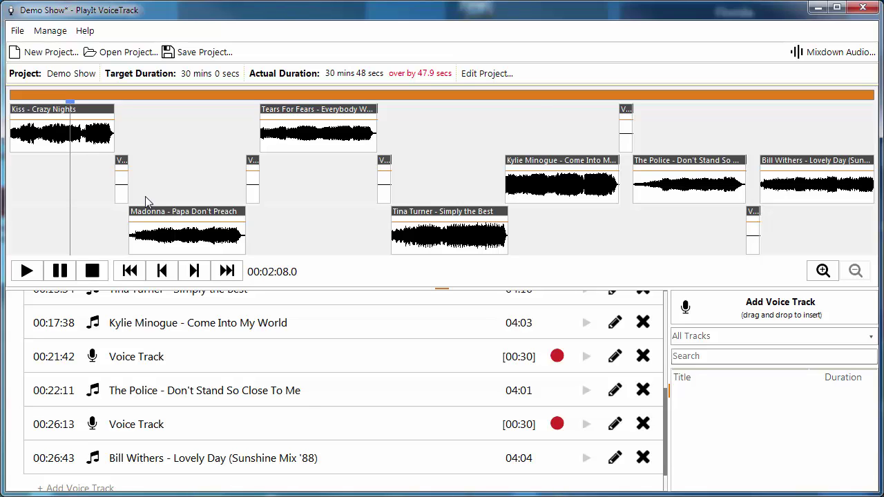
# Step: Open the first voice track, between Kiss and Madonna, for segue editing and review the audio device and recording settings
pyautogui.scroll(5, 316, 421)
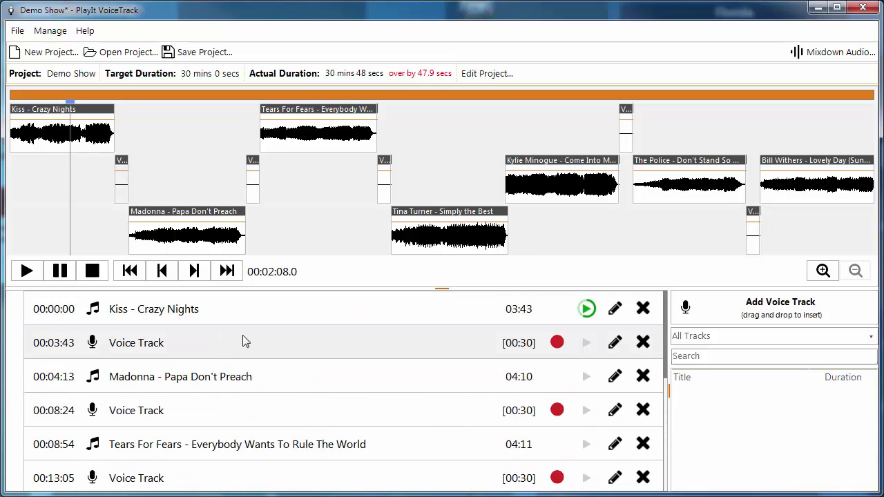
pyautogui.doubleClick(249, 346)
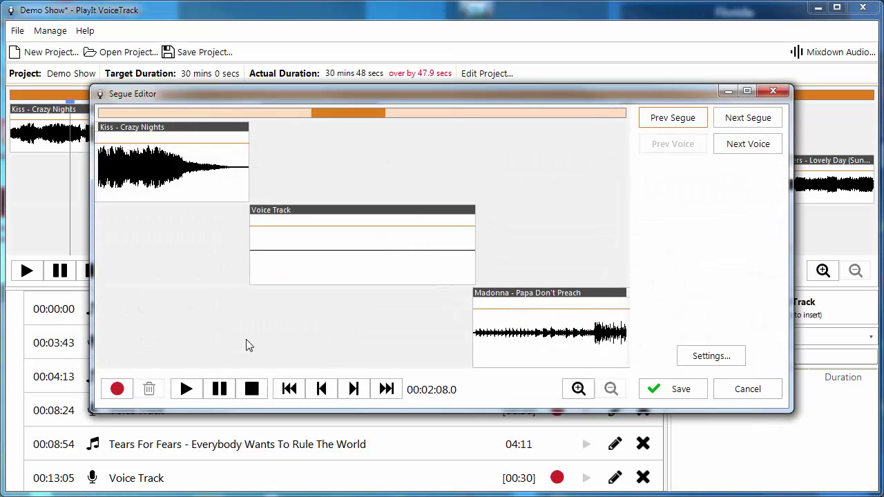
pyautogui.click(735, 357)
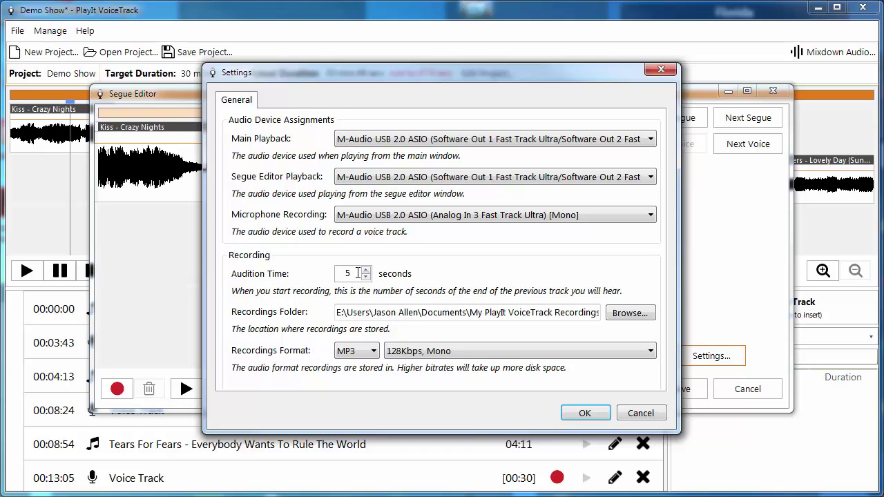
pyautogui.click(580, 414)
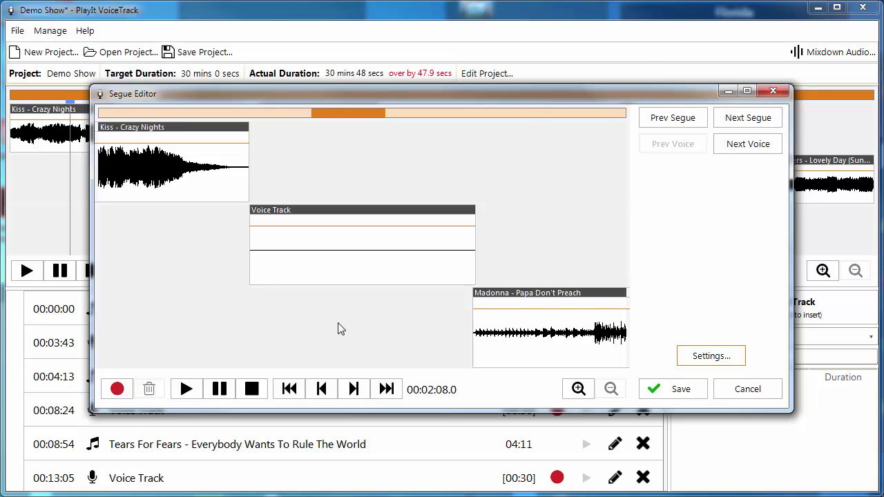
# Step: Record the first voice track over the end of Kiss - Crazy Nights, starting Madonna - Papa Don't Preach under the voice before stopping
pyautogui.click(315, 186)
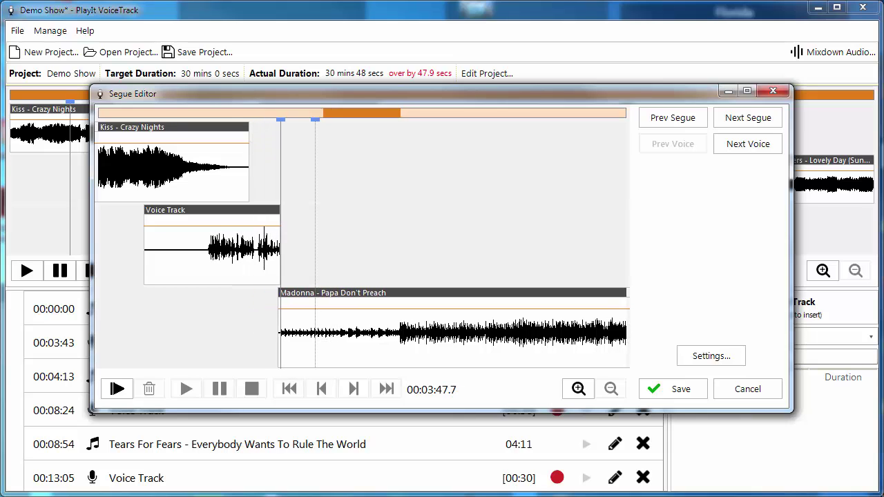
pyautogui.press('r')
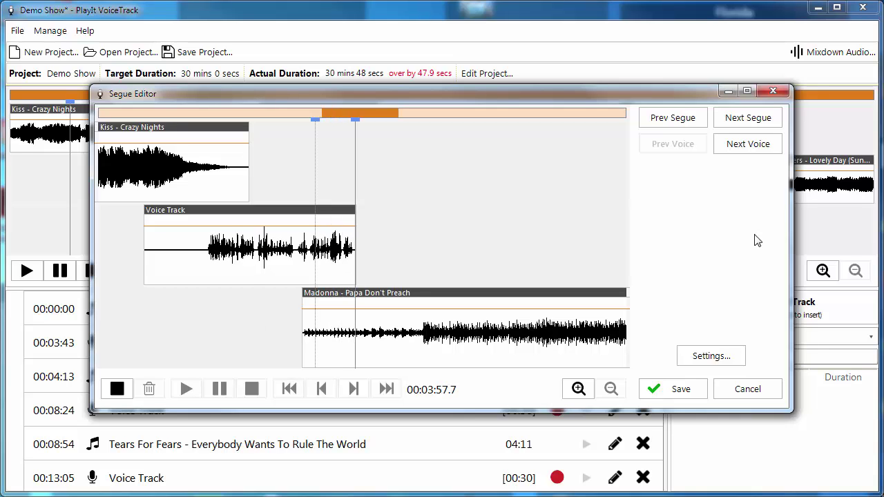
pyautogui.press('r')
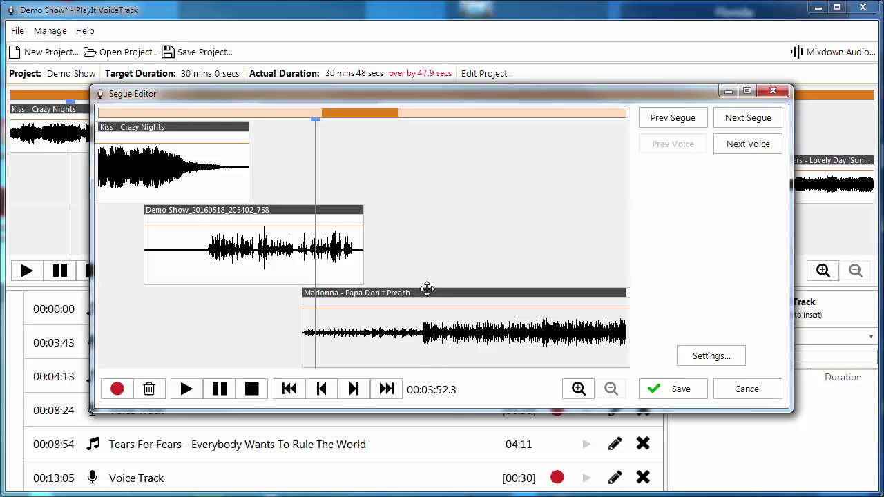
# Step: Move Madonna - Papa Don't Preach earlier so its louder part starts where the speech ends, and play back the transition
pyautogui.moveTo(429, 288); pyautogui.dragTo(359, 291)
pyautogui.press('space')
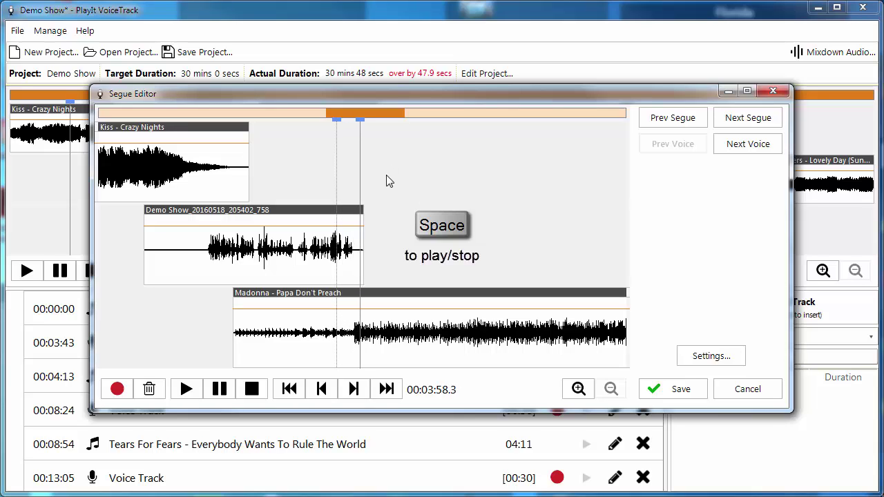
pyautogui.press('space')
# Step: Preview the fade out of Kiss, trim the silence at both ends of the voice recording, and continue to the next voice track keeping the changes
pyautogui.click(192, 270)
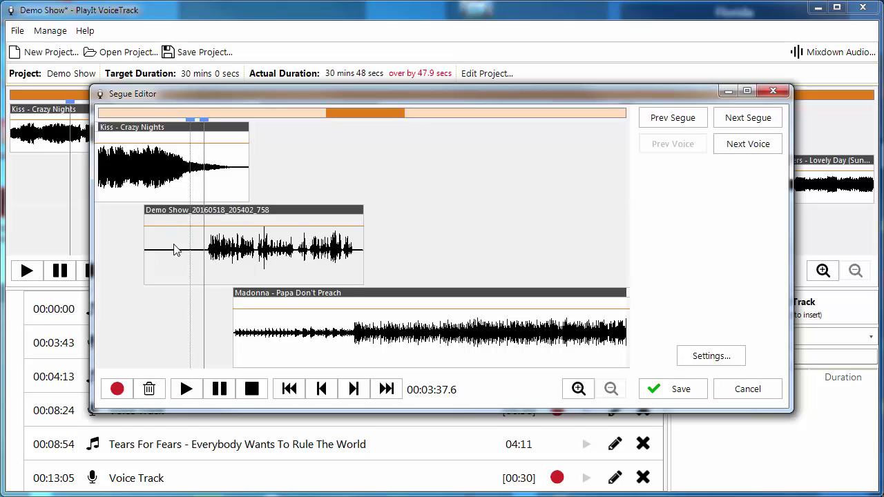
pyautogui.press('space')
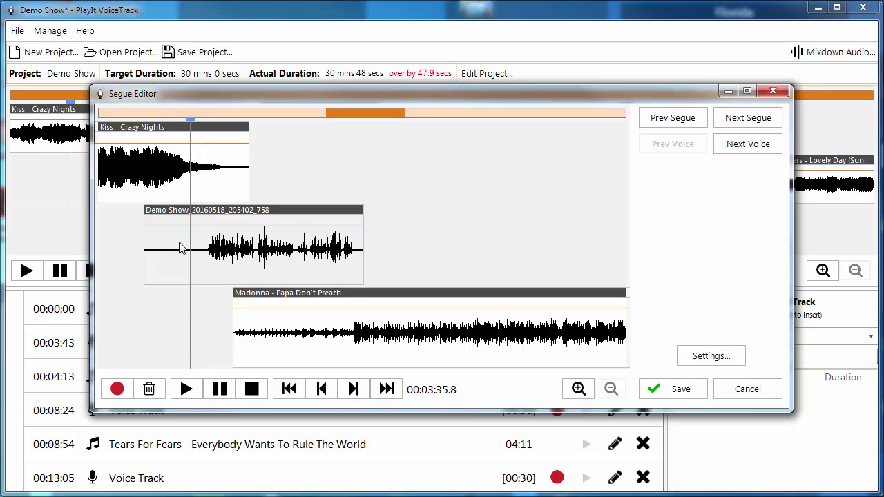
pyautogui.moveTo(154, 233); pyautogui.dragTo(205, 231)
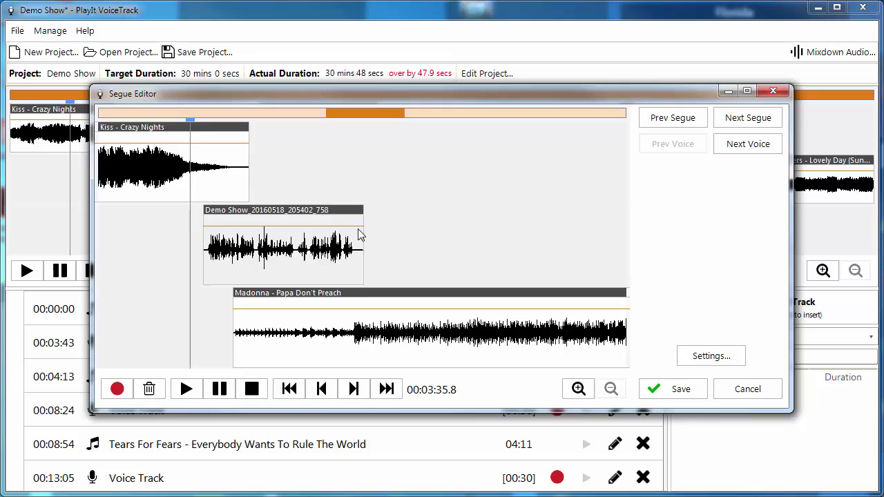
pyautogui.moveTo(361, 230); pyautogui.dragTo(358, 233)
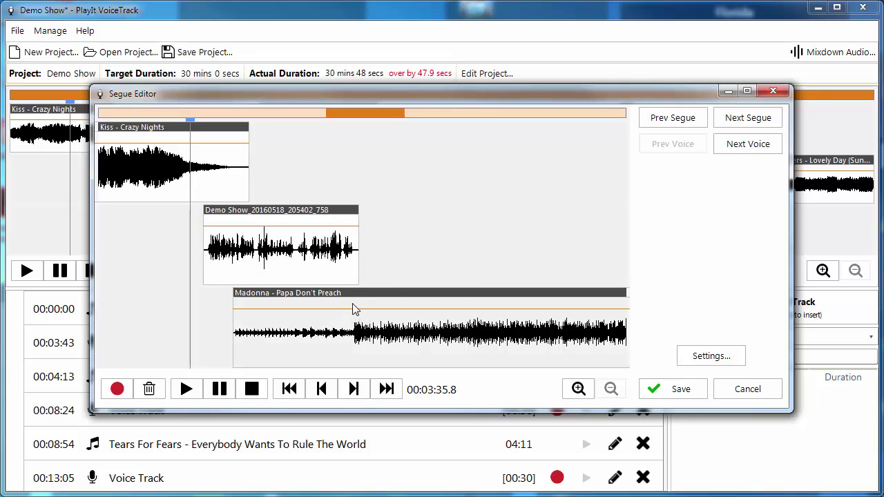
pyautogui.click(775, 152)
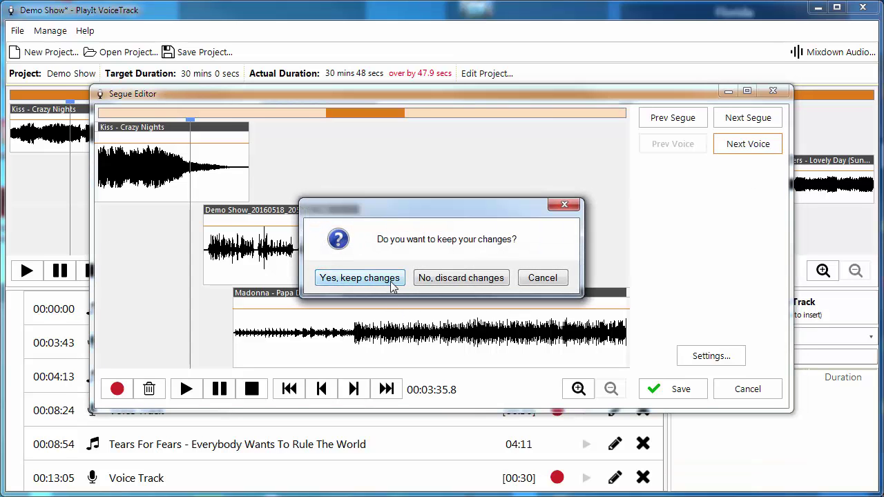
pyautogui.click(359, 277)
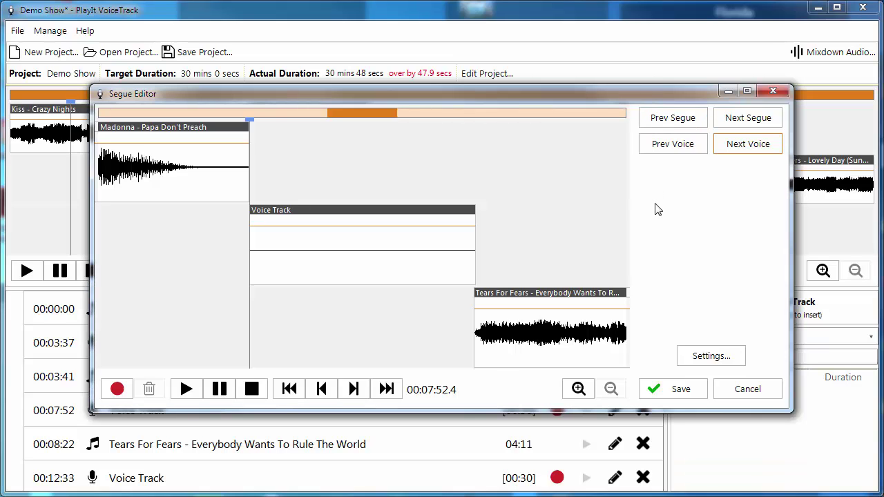
# Step: Record the voice track between Madonna and Tears For Fears, starting the next song under the voice, and trim the recording's leading silence
pyautogui.press('r')
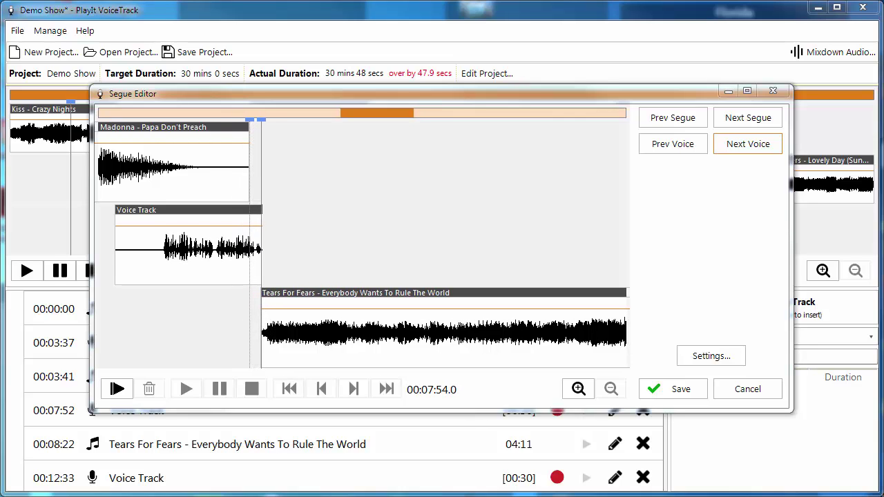
pyautogui.press('space')
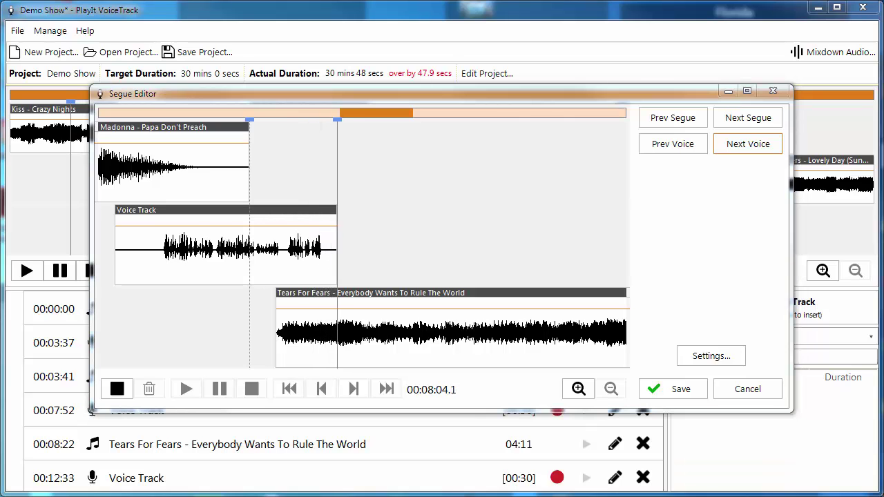
pyautogui.press('space')
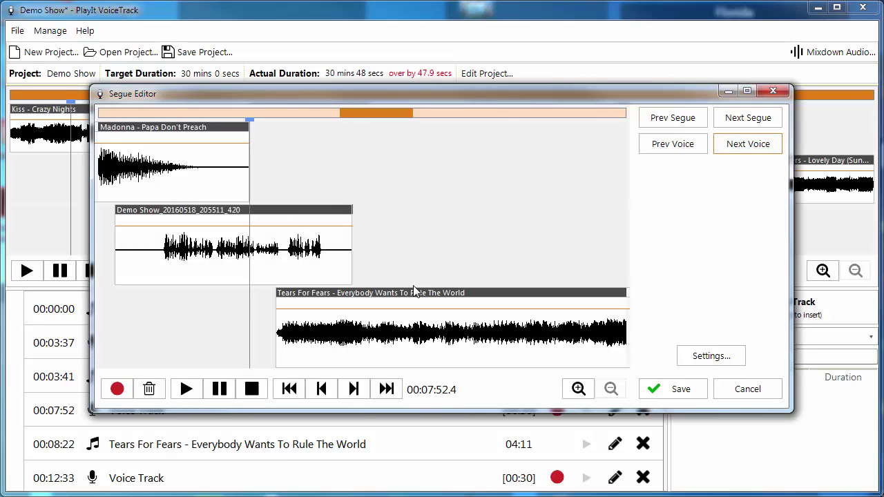
pyautogui.moveTo(118, 241); pyautogui.dragTo(164, 237)
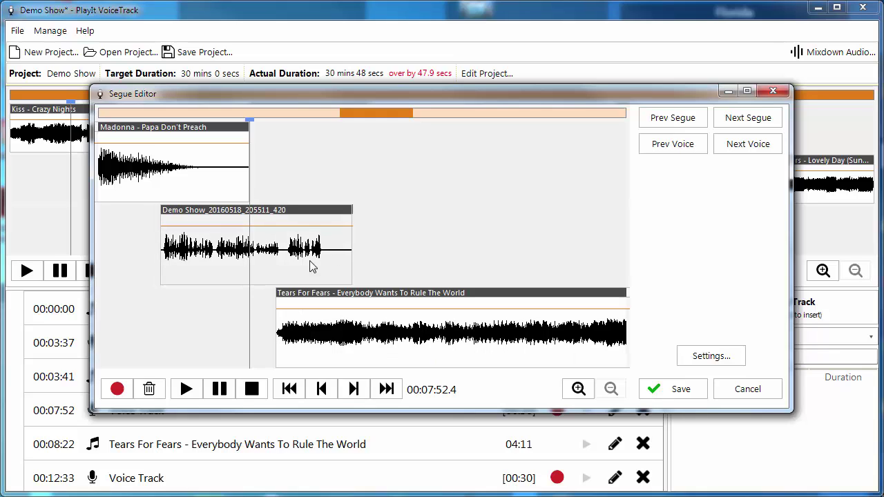
# Step: Shape the volume envelope of Tears For Fears so the song stays quiet under the speech and rises to full level when it ends
pyautogui.scroll(3, 313, 270)
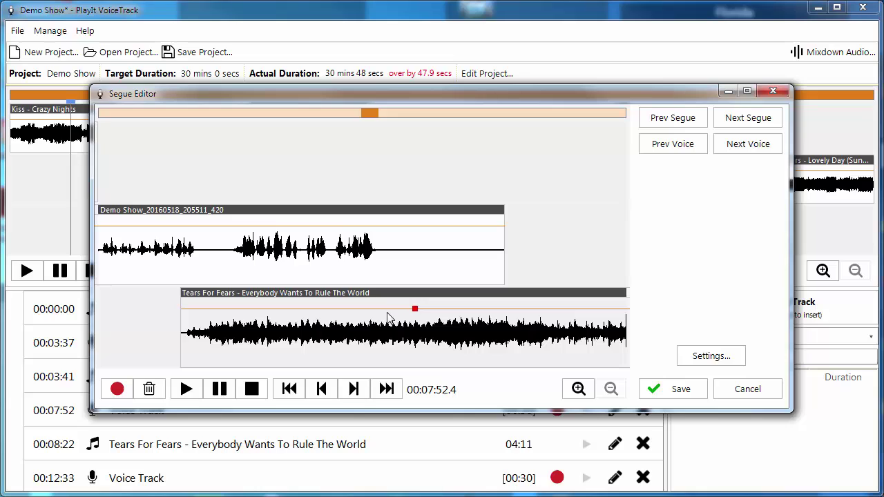
pyautogui.click(384, 309)
pyautogui.moveTo(185, 316); pyautogui.dragTo(182, 366)
pyautogui.moveTo(327, 332); pyautogui.dragTo(369, 349)
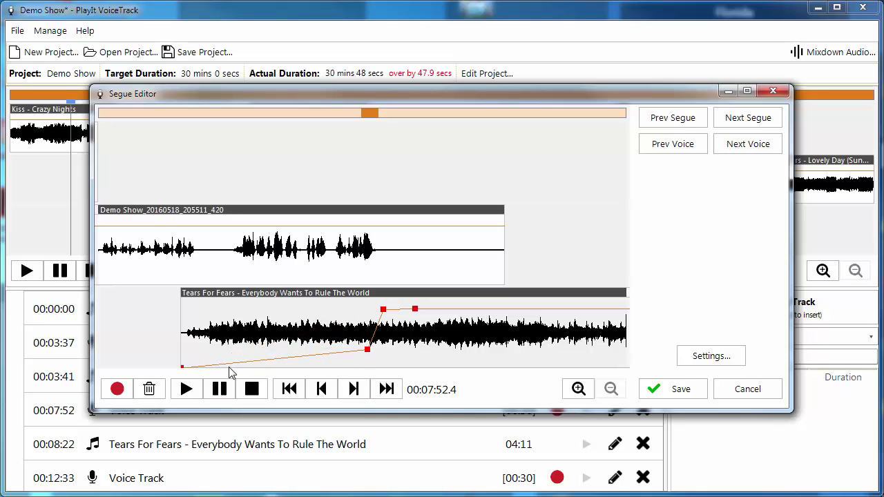
pyautogui.moveTo(228, 364); pyautogui.dragTo(188, 351)
# Step: Play back the segue from just before Tears For Fears starts, and continue to the next voice track keeping the changes
pyautogui.click(172, 325)
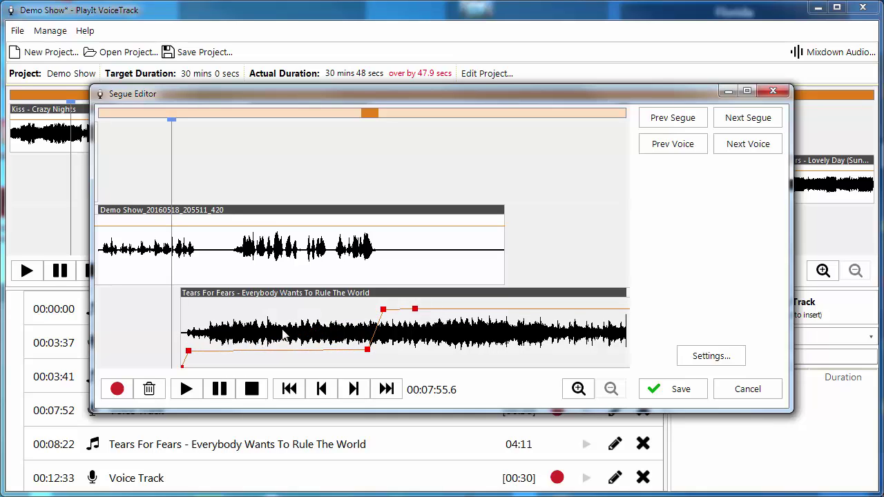
pyautogui.press('space')
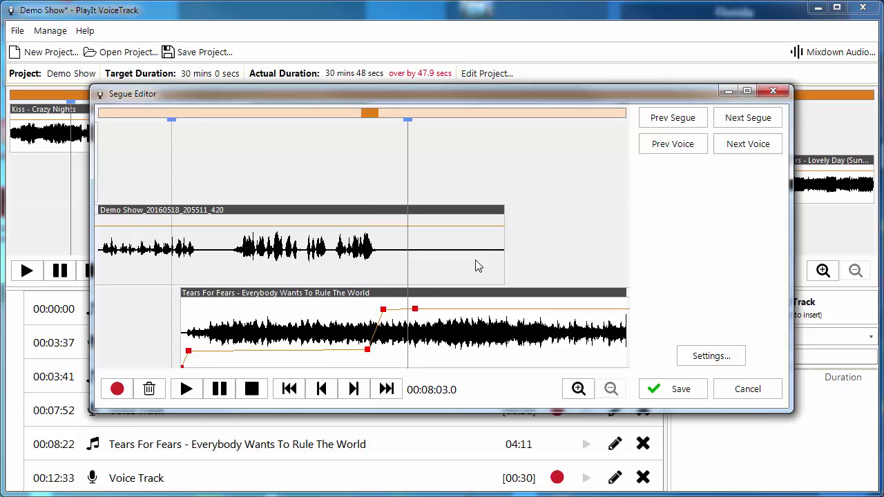
pyautogui.press('space')
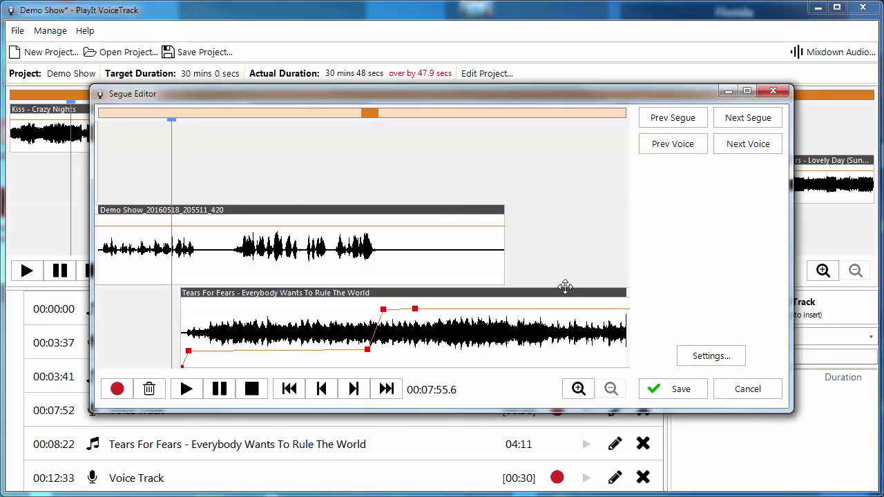
pyautogui.click(775, 148)
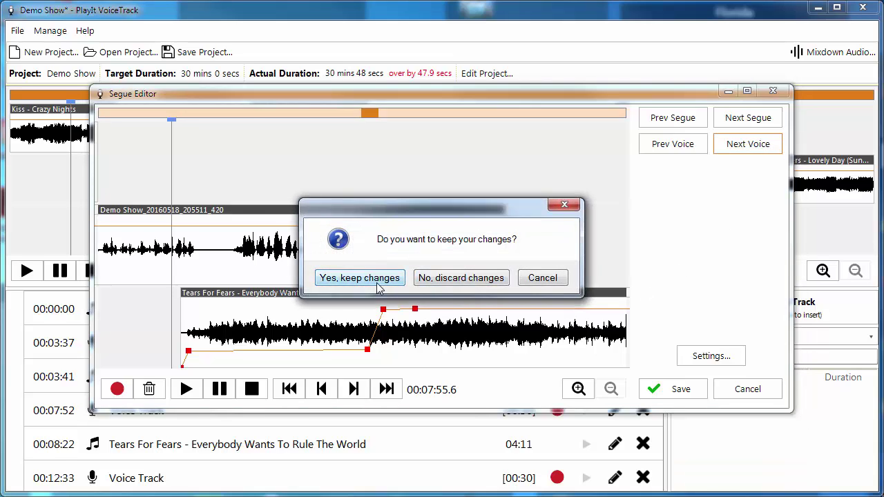
pyautogui.click(366, 278)
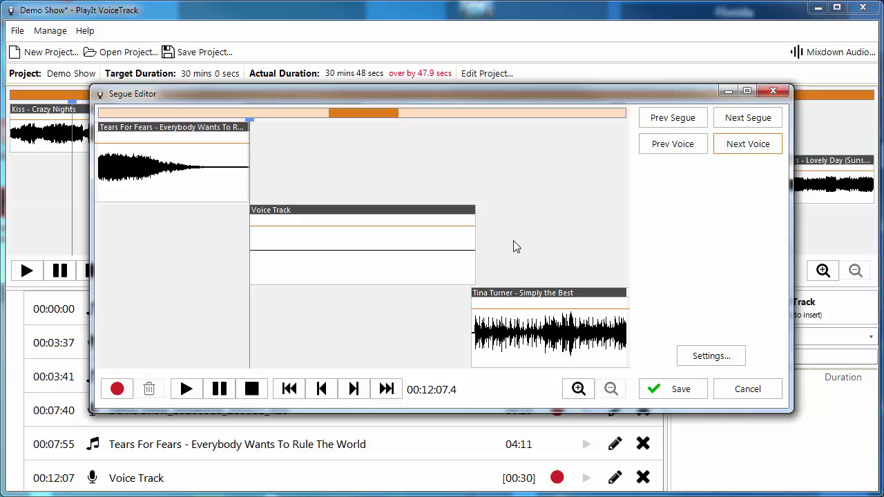
# Step: Record the voice track between Tears For Fears and Tina Turner - Simply the Best, starting Tina Turner before stopping the recording
pyautogui.click(358, 143)
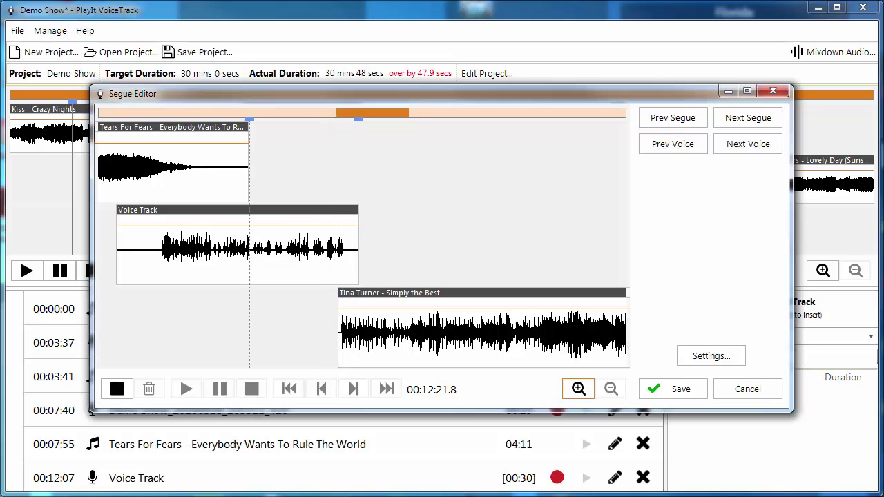
pyautogui.press('space')
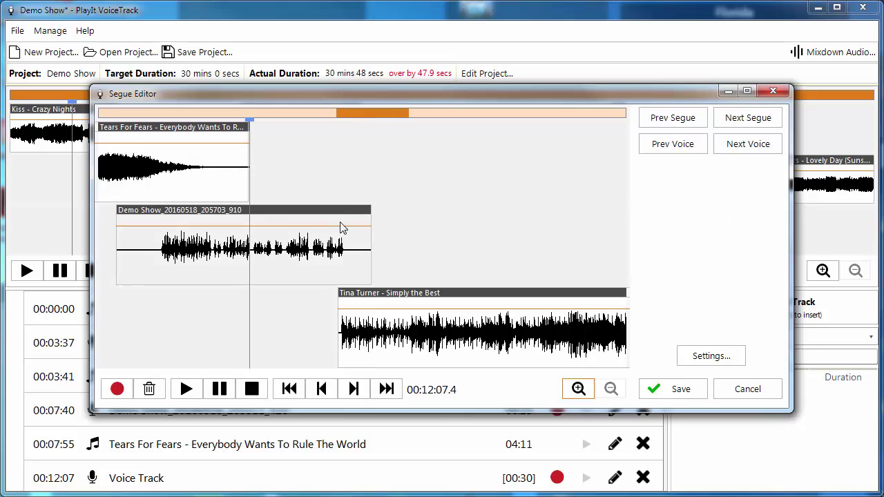
pyautogui.scroll(2, 343, 207)
pyautogui.scroll(-2, 336, 203)
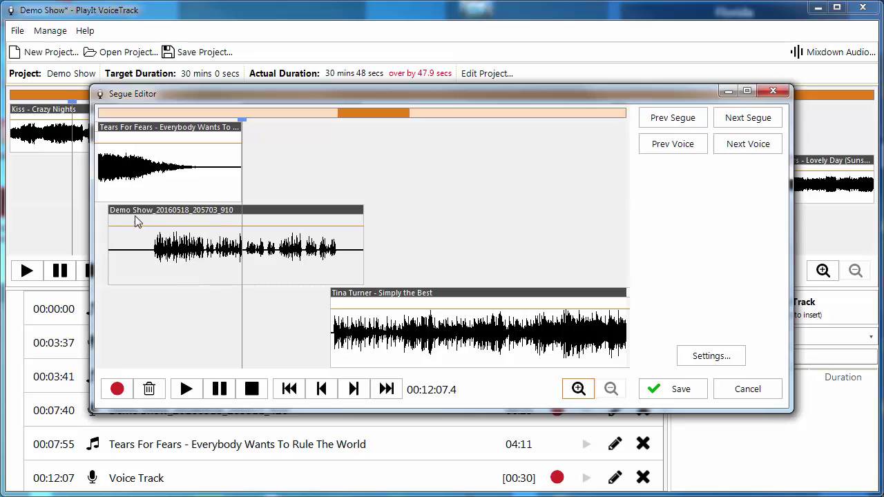
# Step: Trim the leading and trailing silence from the voice recording between Tears For Fears and Tina Turner
pyautogui.moveTo(110, 232); pyautogui.dragTo(150, 234)
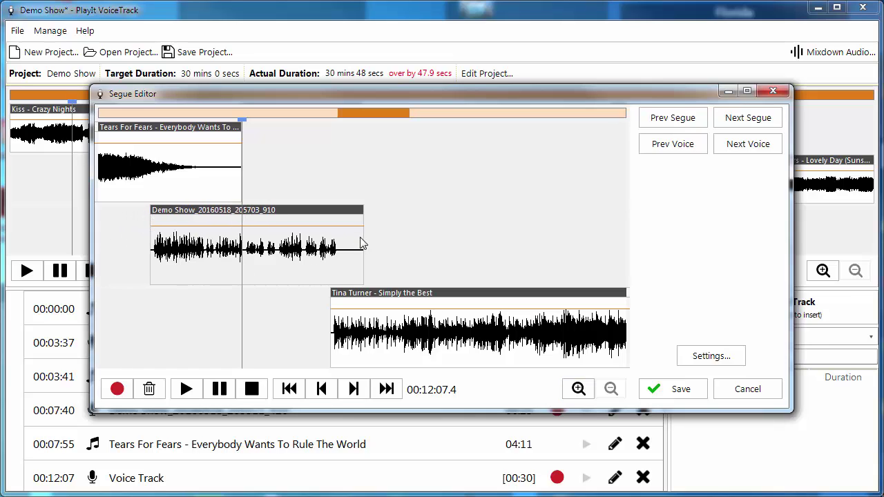
pyautogui.moveTo(345, 237); pyautogui.dragTo(342, 237)
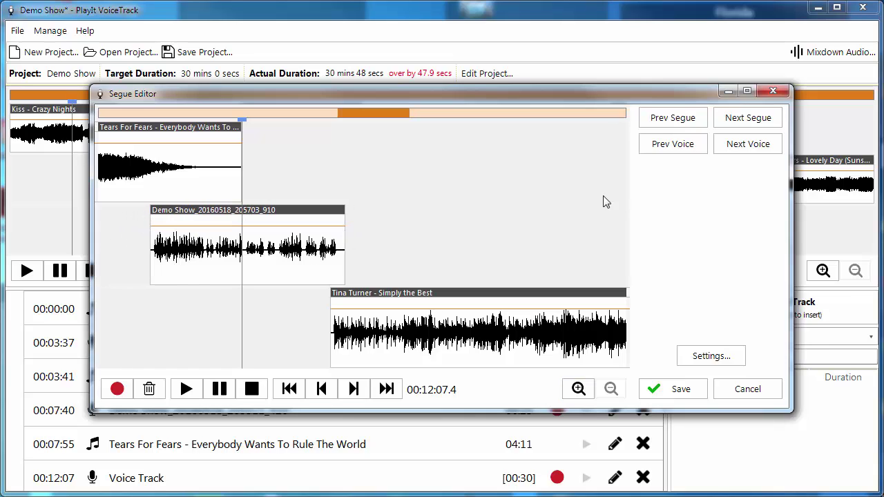
# Step: Continue to the next voice track keeping the changes, and record the link between Kylie Minogue and The Police, starting The Police before stopping
pyautogui.click(748, 144)
pyautogui.click(359, 278)
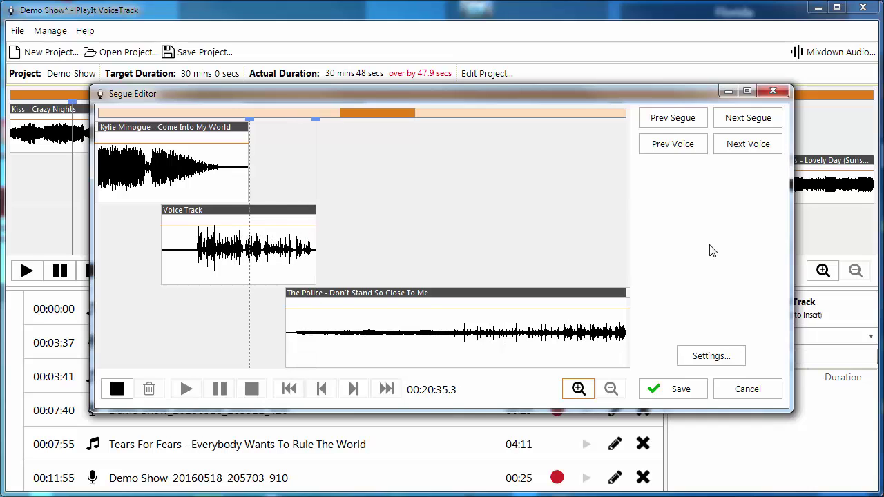
pyautogui.press('space')
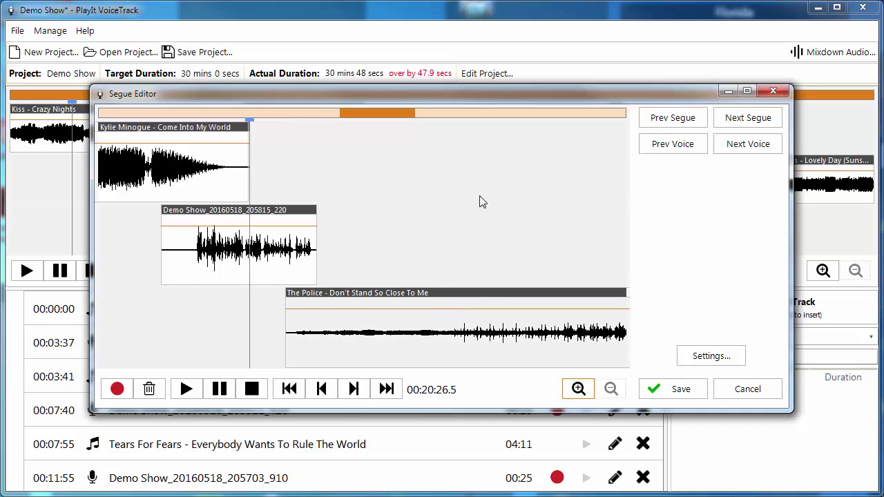
# Step: Trim the quiet opening off The Police - Don't Stand So Close To Me and reposition the song so it starts under the voice track
pyautogui.scroll(-3, 440, 250)
pyautogui.click(516, 348)
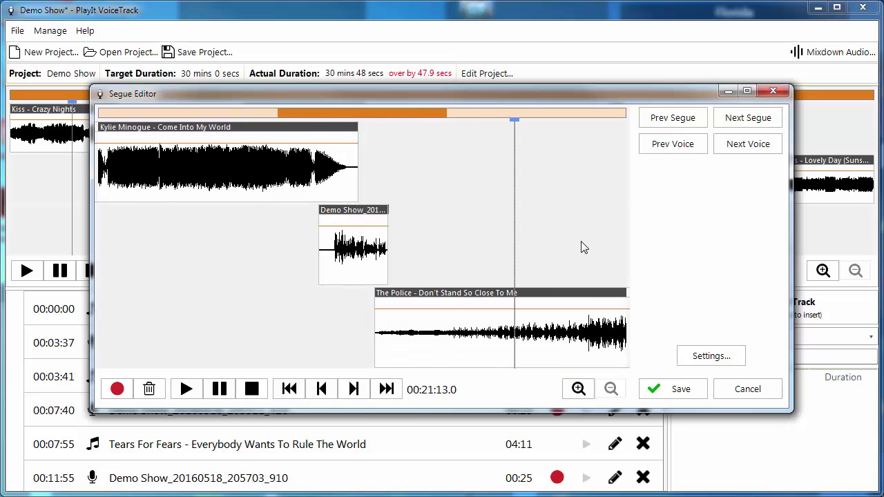
pyautogui.scroll(1, 582, 247)
pyautogui.click(446, 249)
pyautogui.scroll(3, 449, 243)
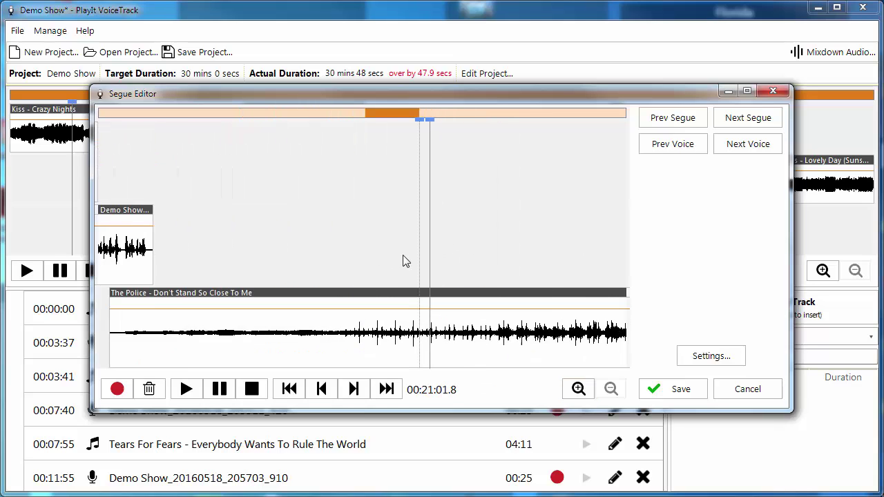
pyautogui.scroll(-2, 406, 261)
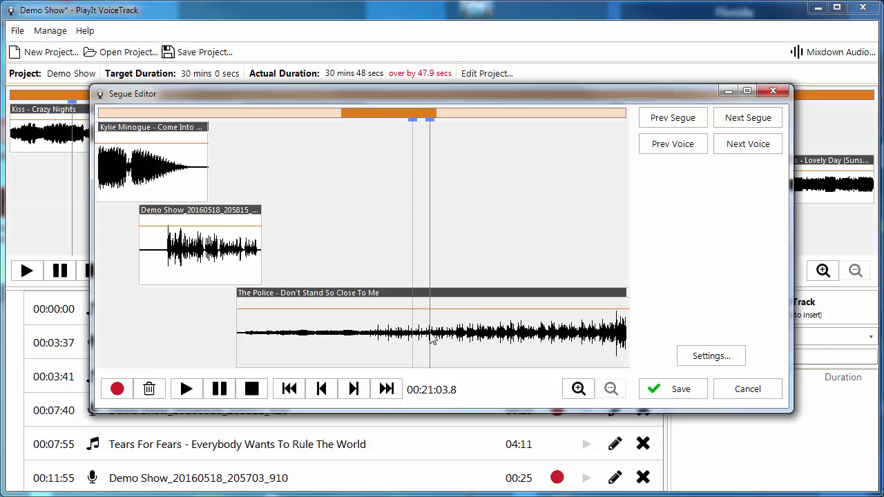
pyautogui.click(460, 340)
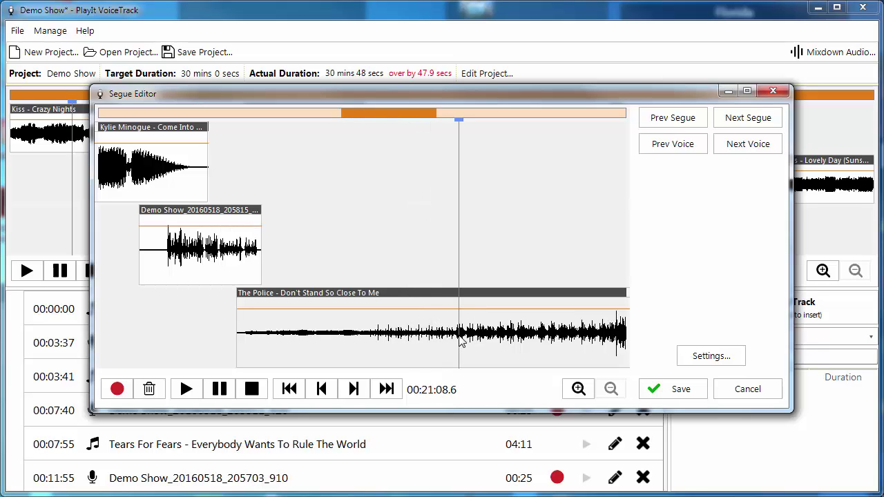
pyautogui.click(455, 343)
pyautogui.moveTo(474, 292); pyautogui.dragTo(293, 292)
pyautogui.moveTo(426, 115); pyautogui.dragTo(413, 115)
pyautogui.moveTo(134, 307); pyautogui.dragTo(267, 323)
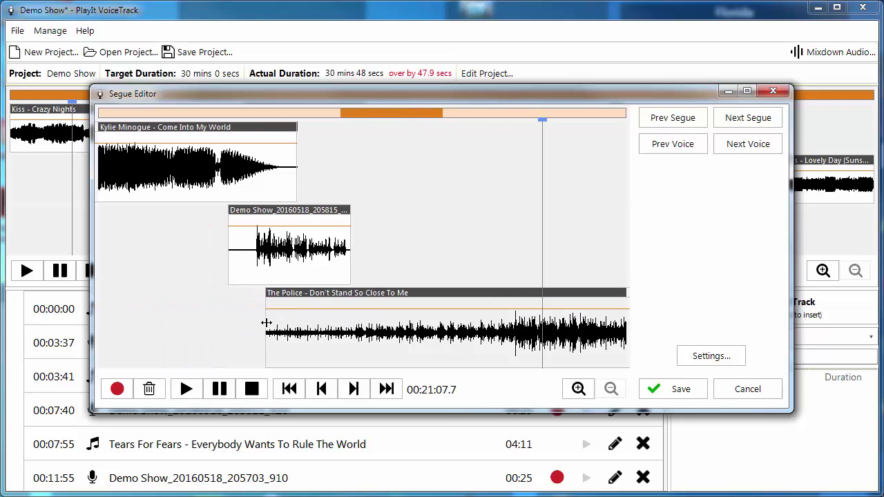
# Step: Add volume points so The Police fades in under the voice and rises to full level at its end, and play back the segue
pyautogui.click(357, 310)
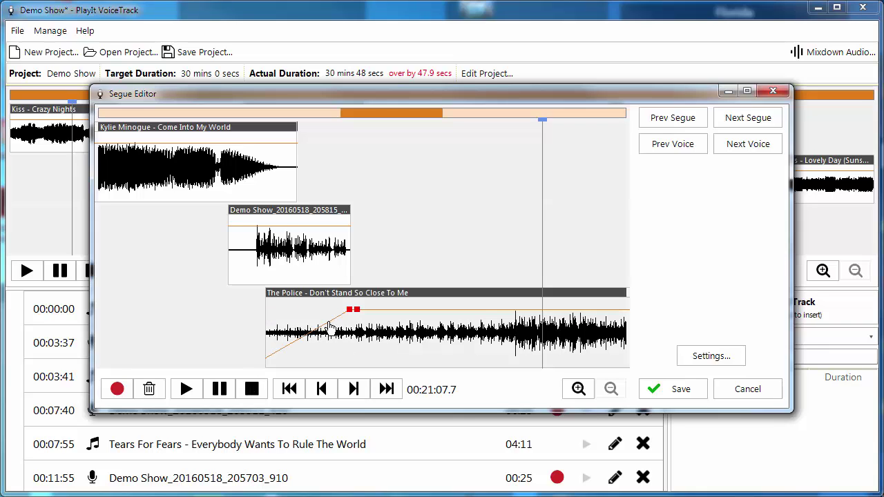
pyautogui.click(222, 301)
pyautogui.click(253, 312)
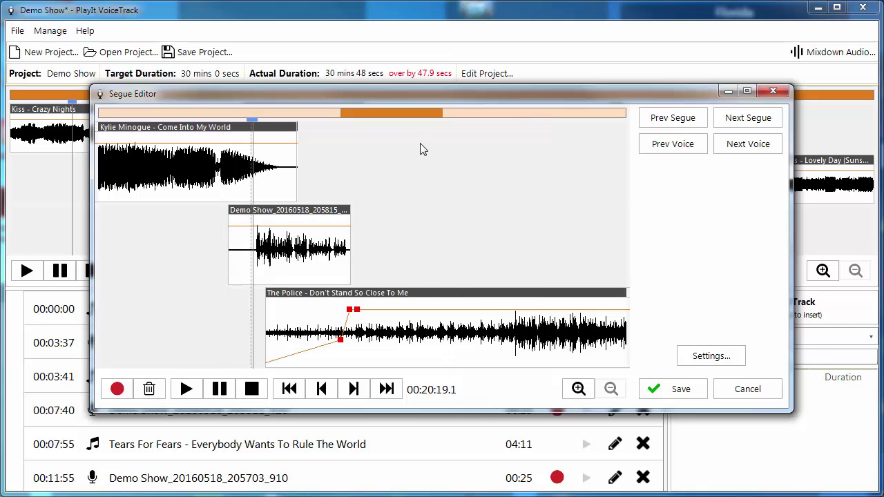
pyautogui.scroll(2, 290, 113)
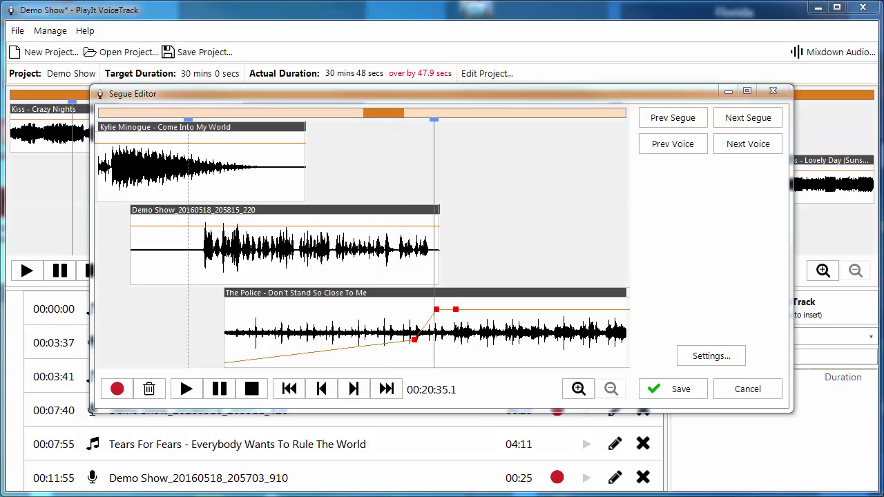
# Step: Start The Police slightly earlier, keep its volume low until just before the voice track ends, and play back from 00:20:33.9
pyautogui.click(456, 254)
pyautogui.moveTo(469, 304); pyautogui.dragTo(418, 319)
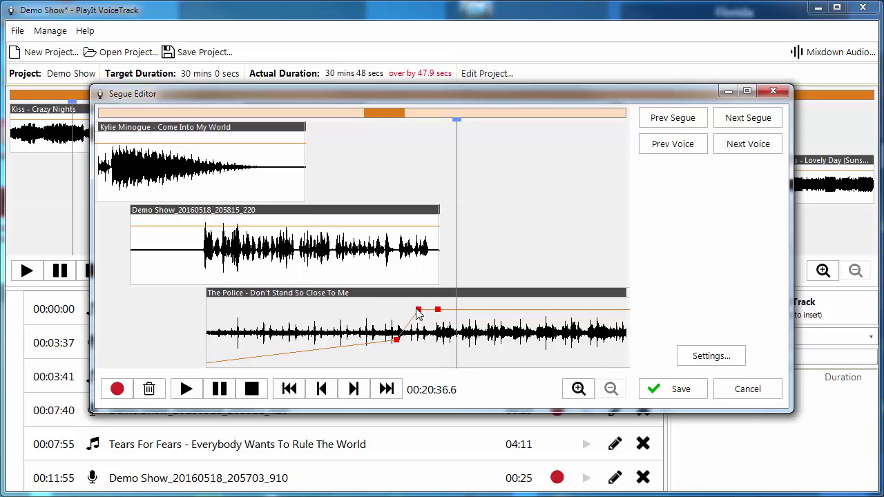
pyautogui.click(415, 319)
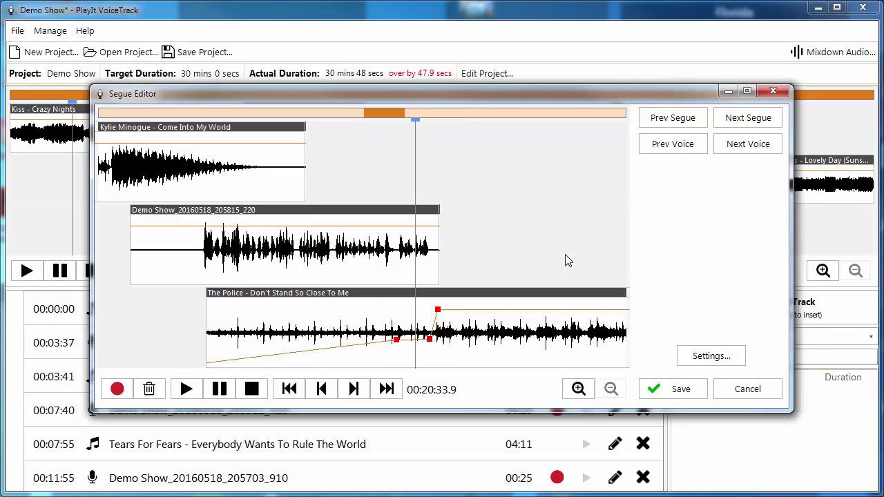
pyautogui.press('space')
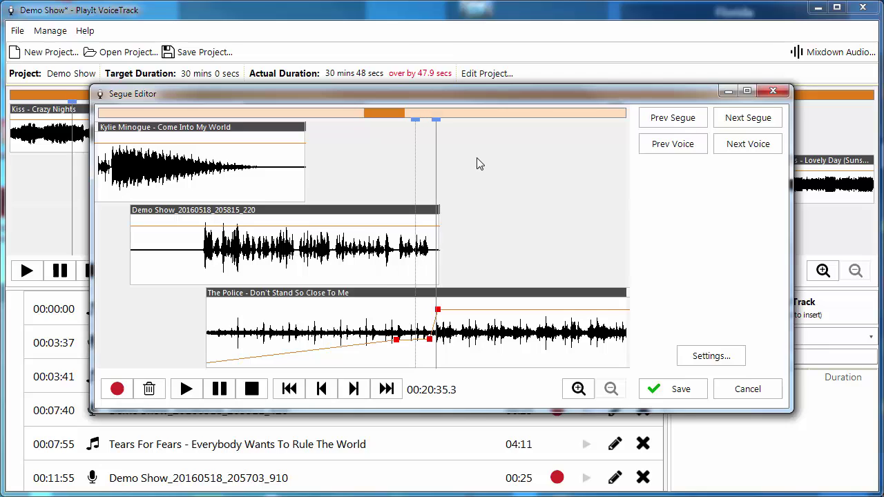
pyautogui.press('space')
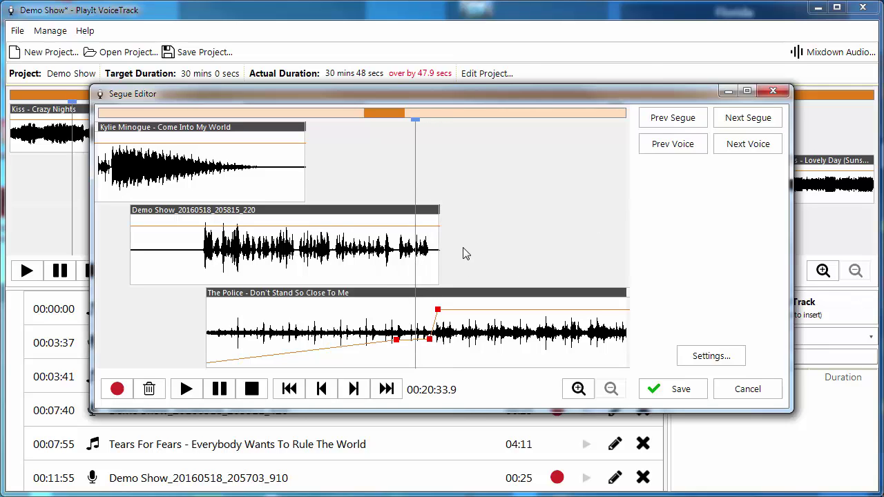
# Step: Move on to the last voice track keeping the changes, and record it between The Police and Bill Withers, starting Lovely Day before stopping
pyautogui.click(748, 144)
pyautogui.click(356, 280)
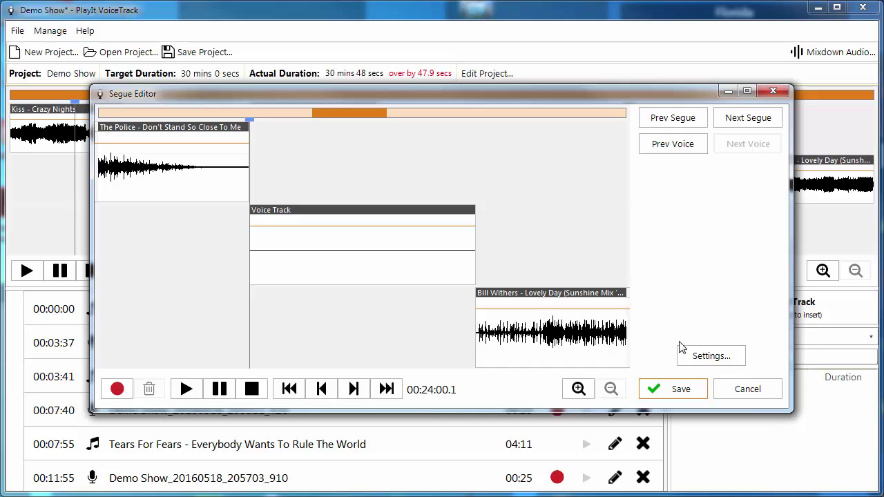
pyautogui.press('space')
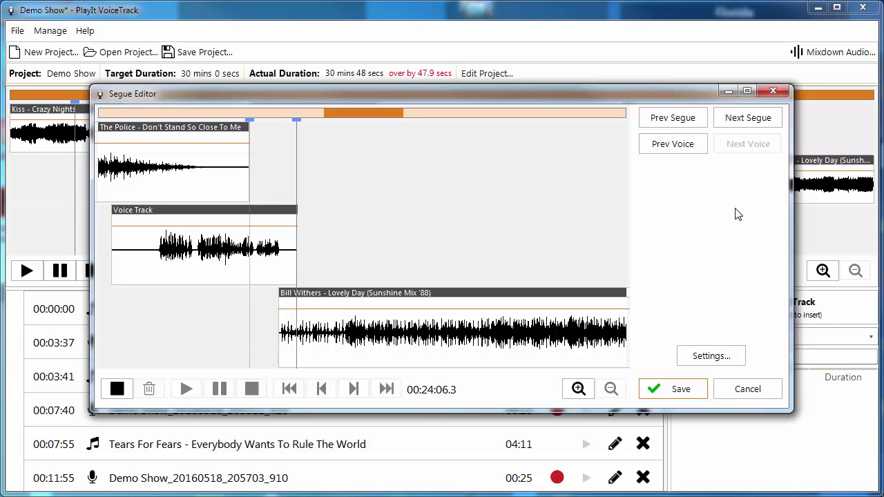
pyautogui.press('space')
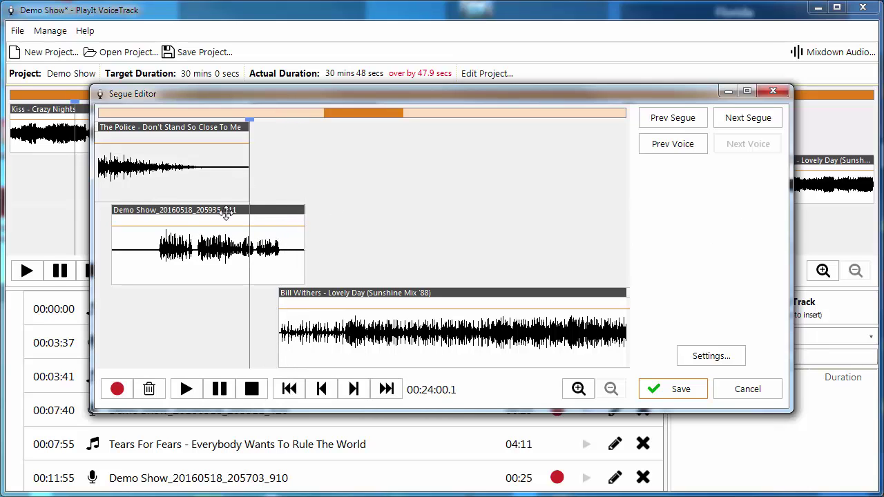
# Step: Trim the leading and trailing silence from the voice recording before Bill Withers, and save the segue edits
pyautogui.moveTo(113, 241); pyautogui.dragTo(152, 238)
pyautogui.moveTo(307, 246); pyautogui.dragTo(283, 247)
pyautogui.click(693, 395)
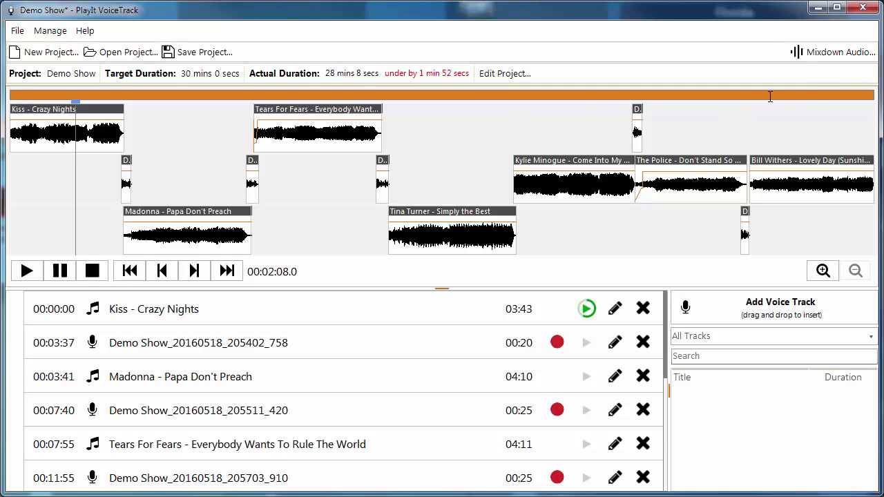
# Step: Mix the show down to Demo Show.mp3 as 256Kbps stereo MP3, opening the file after mixdown, and play it from just before the first voice link
pyautogui.click(835, 52)
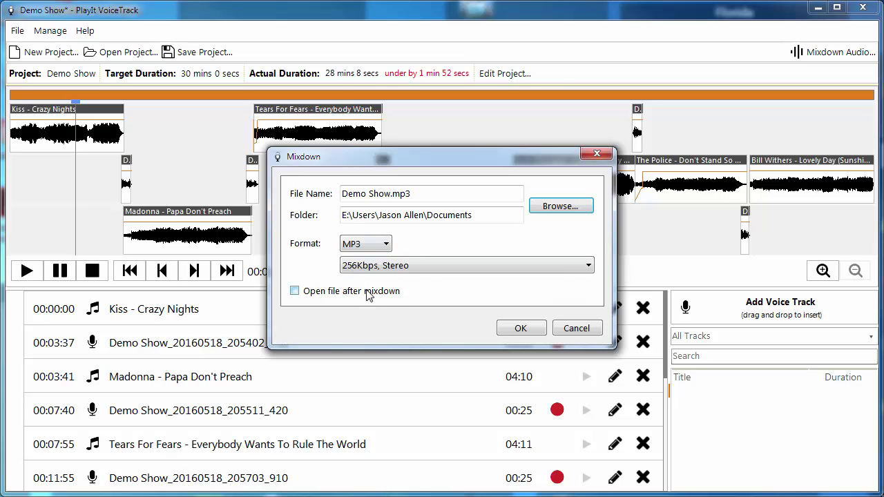
pyautogui.click(345, 293)
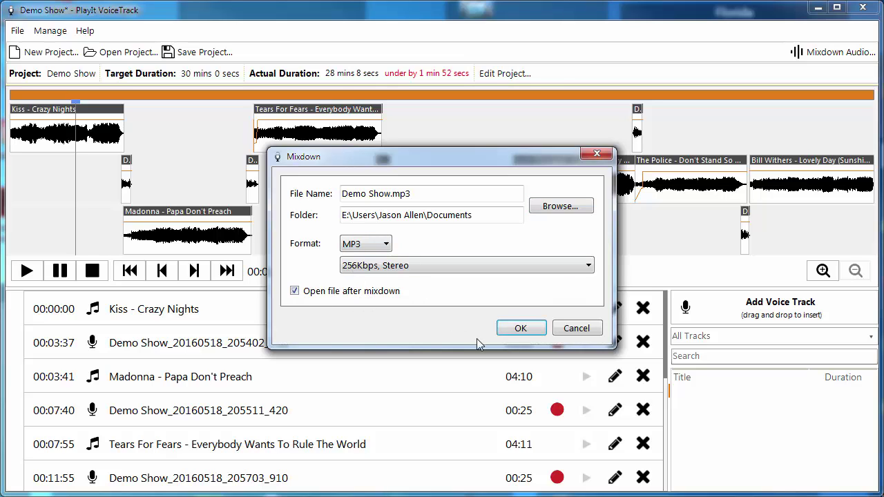
pyautogui.click(530, 329)
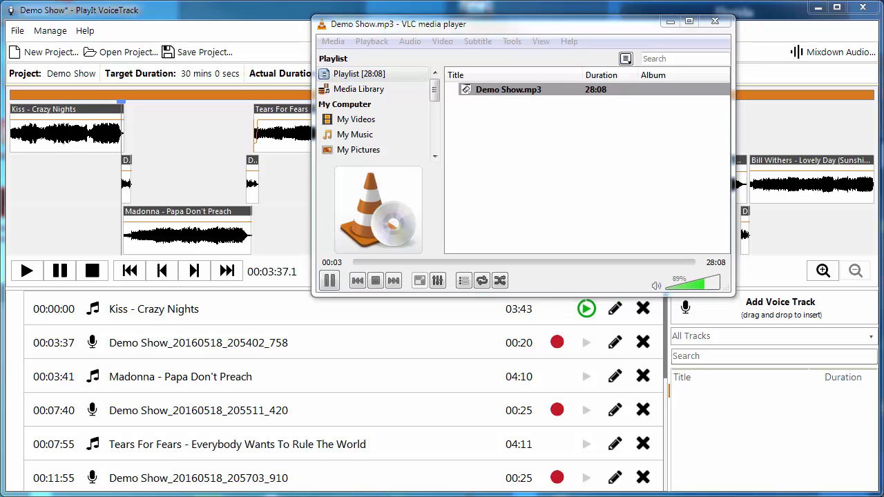
pyautogui.click(397, 262)
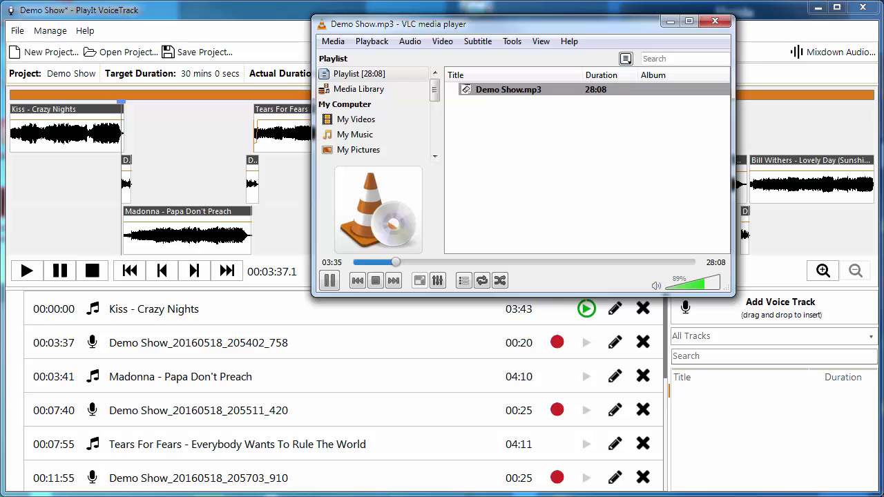